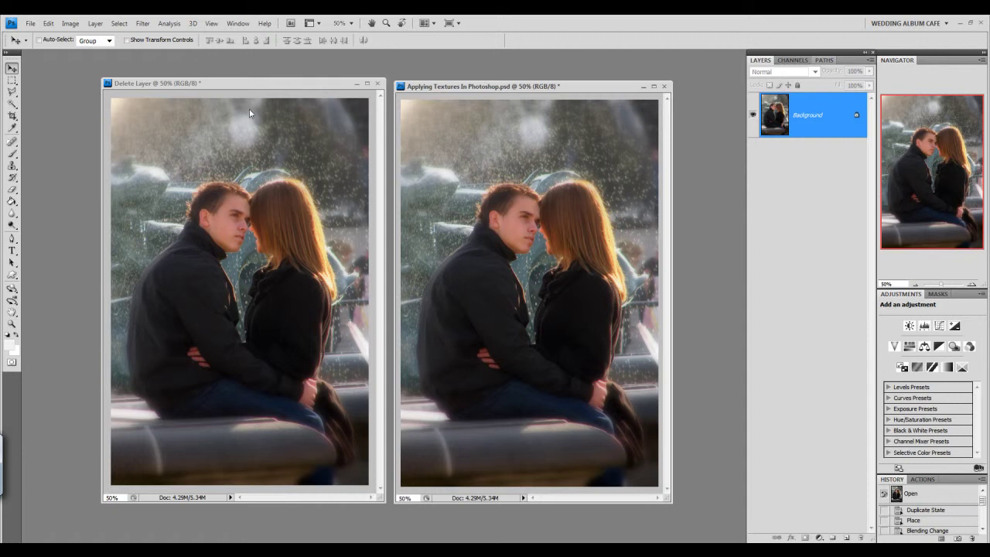
Place the texture vjs-depthandwarmth-14.jpg from the Depth and Warmth Texture Set folder into the Applying Textures In Photoshop.psd document
{"action": "left_click_drag", "start_coordinate": [580, 82], "coordinate": [580, 84]}
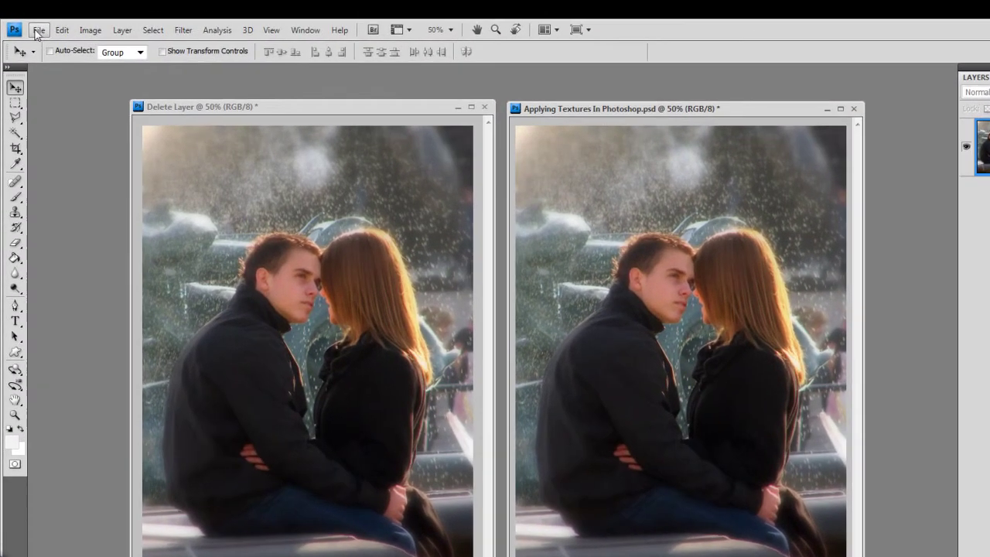
{"action": "left_click", "coordinate": [37, 31]}
{"action": "left_click", "coordinate": [70, 323]}
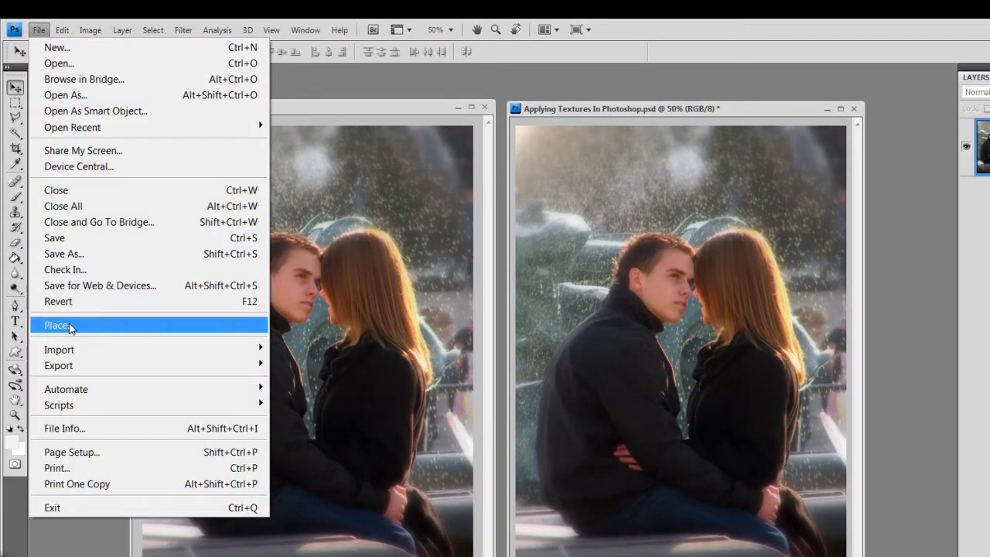
{"action": "left_click_drag", "start_coordinate": [901, 217], "coordinate": [894, 393]}
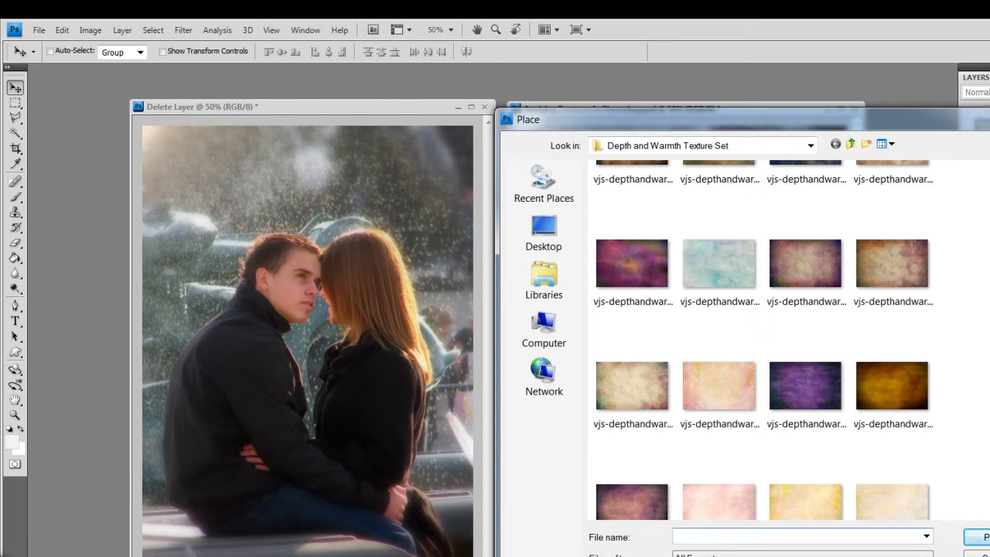
{"action": "scroll", "coordinate": [763, 340], "scroll_direction": "up", "scroll_amount": 1}
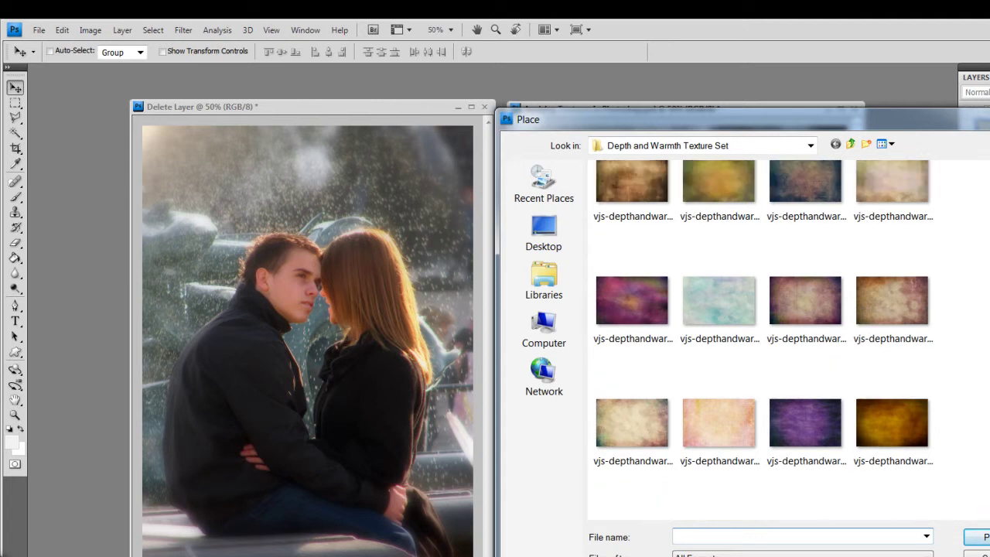
{"action": "scroll", "coordinate": [763, 340], "scroll_direction": "up", "scroll_amount": 4}
{"action": "scroll", "coordinate": [763, 340], "scroll_direction": "down", "scroll_amount": 7}
{"action": "scroll", "coordinate": [824, 214], "scroll_direction": "up", "scroll_amount": 1}
{"action": "left_click", "coordinate": [827, 230]}
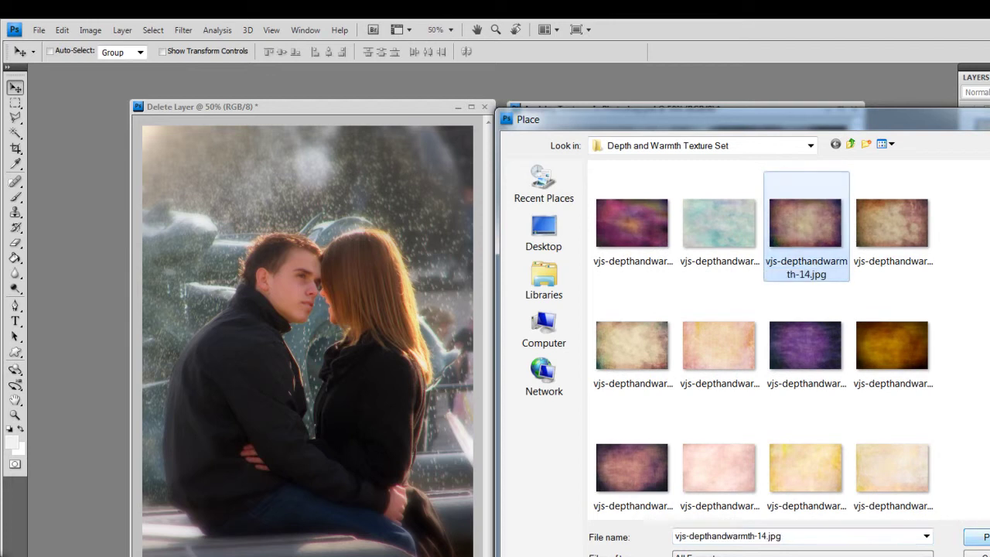
{"action": "double_click", "coordinate": [827, 230]}
Rotate the placed texture about 90 degrees, scale it to cover the whole photo, and set its blend mode to Soft Light
{"action": "left_click_drag", "start_coordinate": [823, 385], "coordinate": [851, 117]}
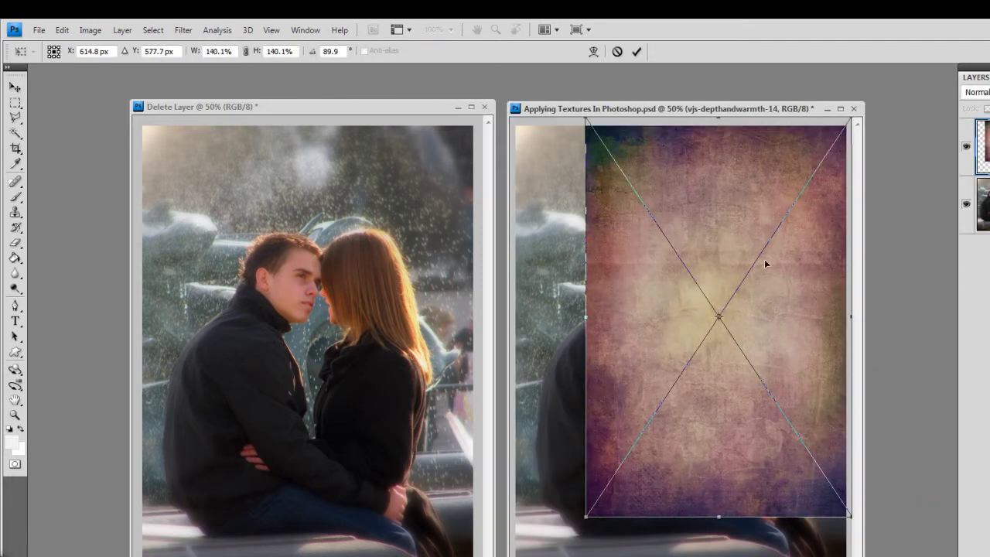
{"action": "left_click_drag", "start_coordinate": [585, 512], "coordinate": [514, 555]}
{"action": "key", "text": "Return"}
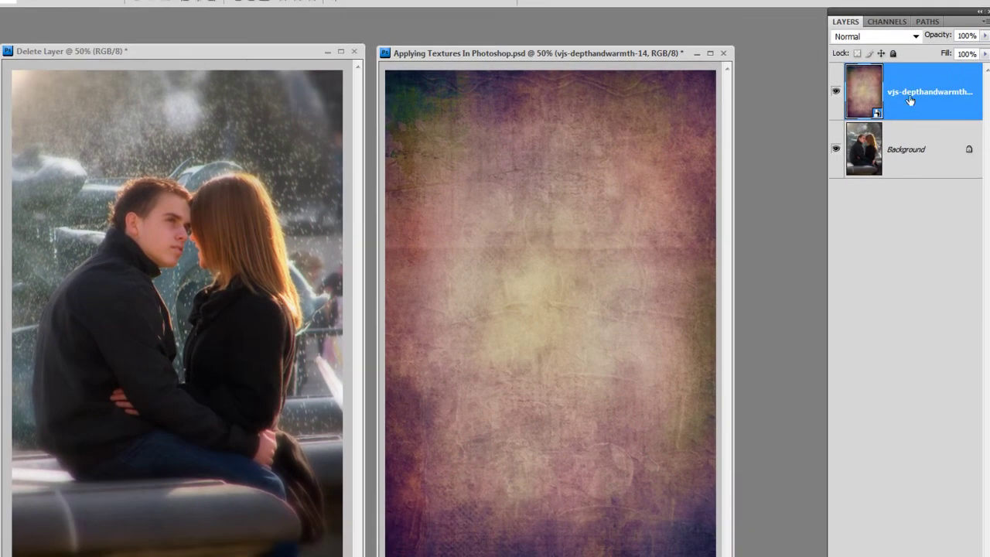
{"action": "left_click", "coordinate": [889, 36]}
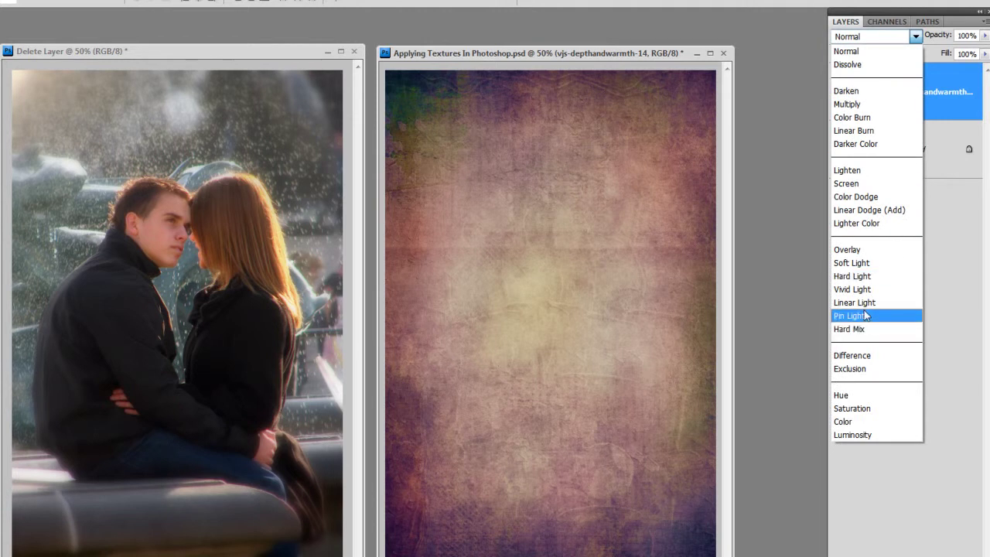
{"action": "left_click", "coordinate": [860, 263]}
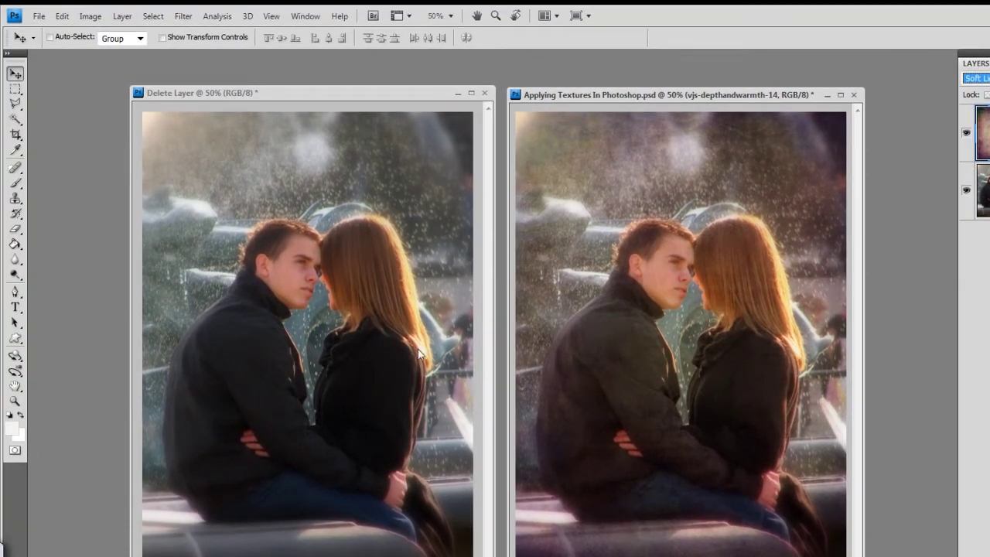
Place the blue-green texture vjs-depthandwarmth-06 from the same texture folder into the document
{"action": "left_click", "coordinate": [37, 17]}
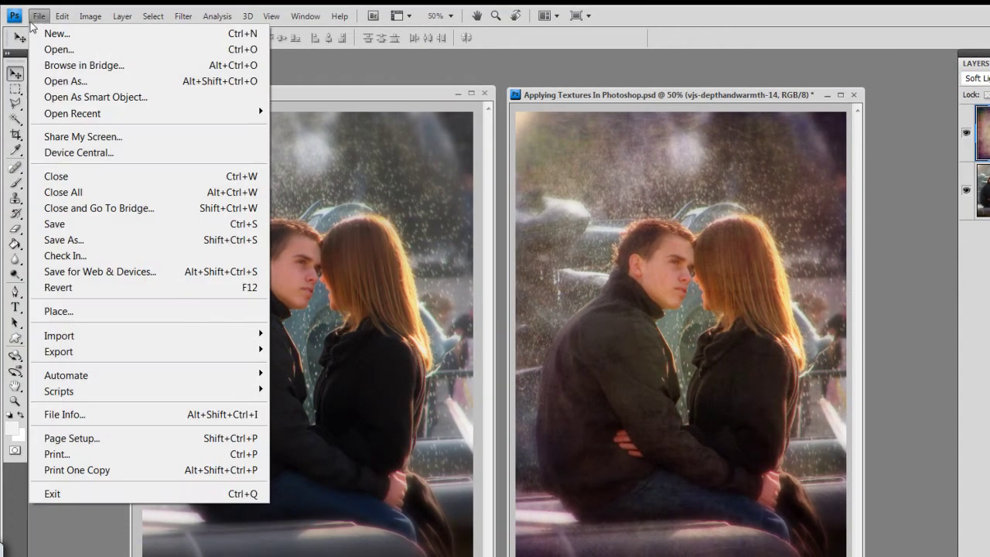
{"action": "left_click", "coordinate": [98, 312]}
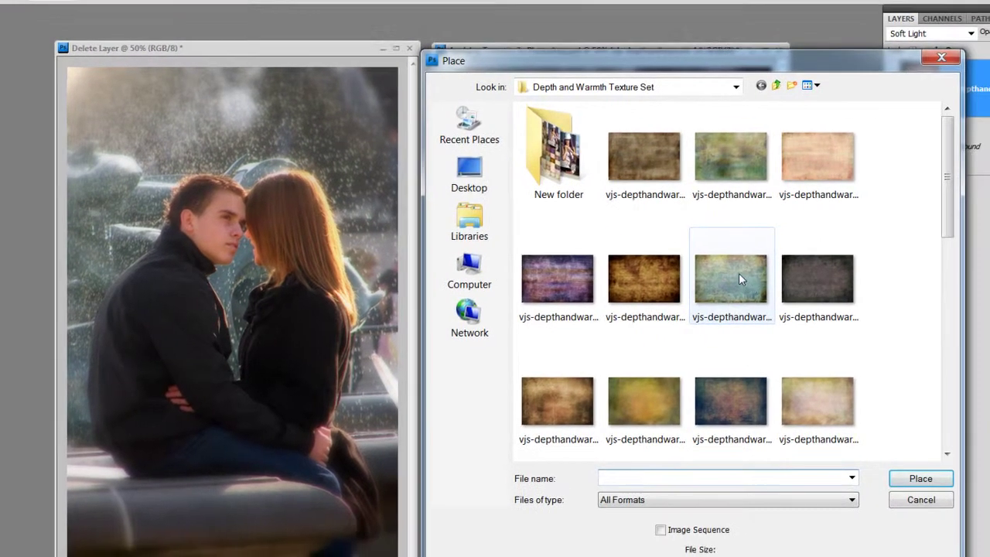
{"action": "left_click", "coordinate": [738, 273]}
{"action": "left_click", "coordinate": [912, 477]}
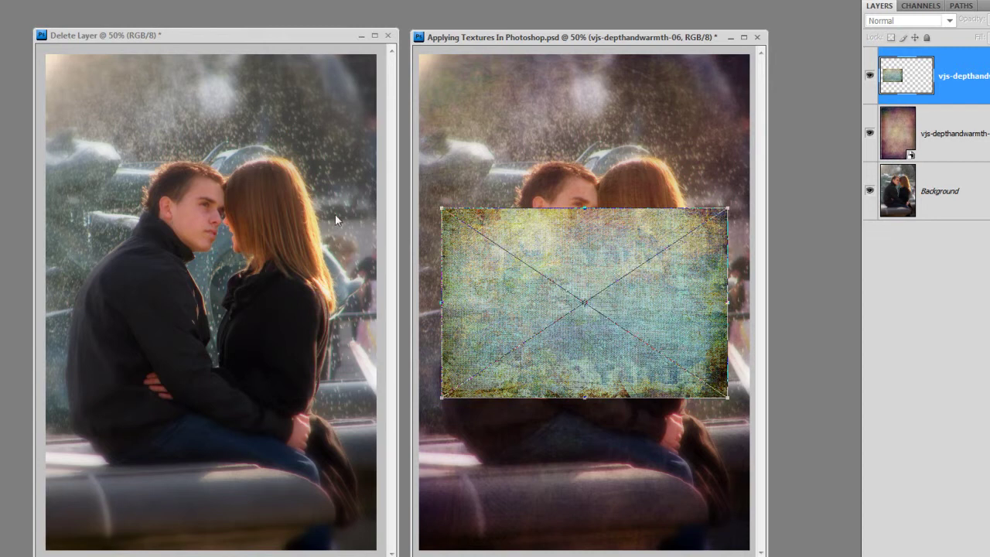
Rotate the blue-green texture to portrait orientation and enlarge it to cover the whole photo
{"action": "left_click_drag", "start_coordinate": [740, 211], "coordinate": [658, 427]}
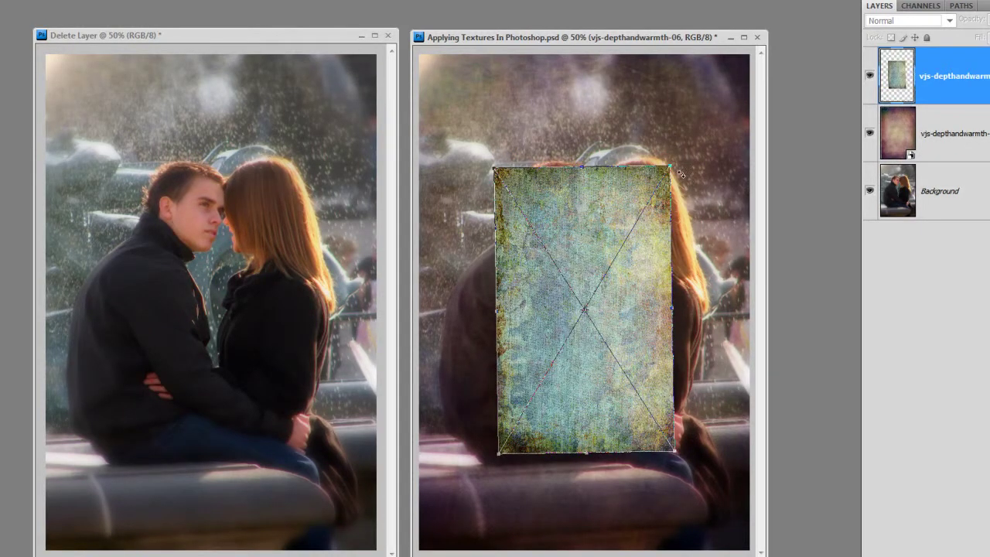
{"action": "left_click_drag", "start_coordinate": [669, 165], "coordinate": [762, 58]}
{"action": "key", "text": "Return"}
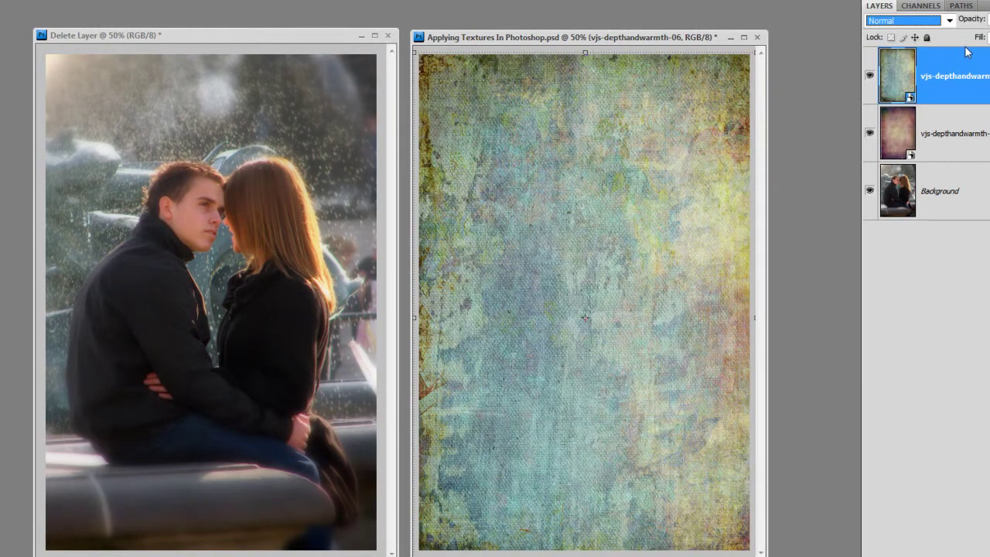
Try the blend modes from Dissolve through Overlay on the blue-green texture layer
{"action": "left_click", "coordinate": [919, 21]}
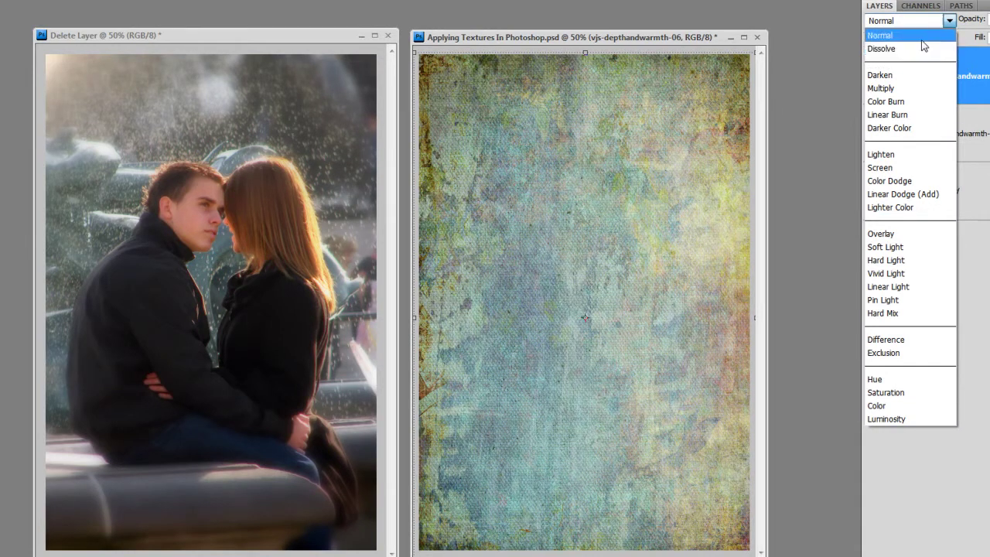
{"action": "left_click", "coordinate": [917, 37]}
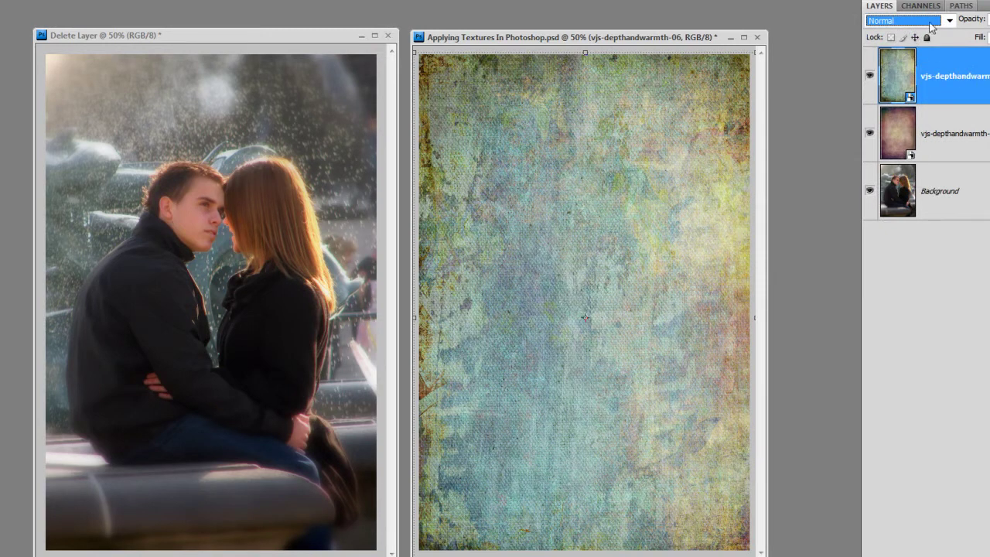
{"action": "left_click", "coordinate": [904, 20]}
{"action": "left_click", "coordinate": [908, 37]}
{"action": "key", "text": "Down"}
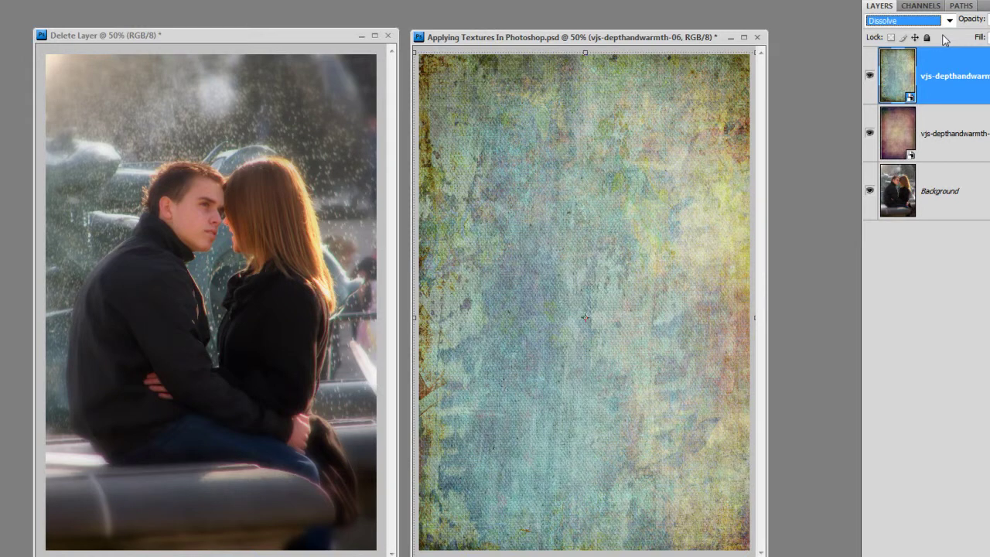
{"action": "key", "text": "Down"}
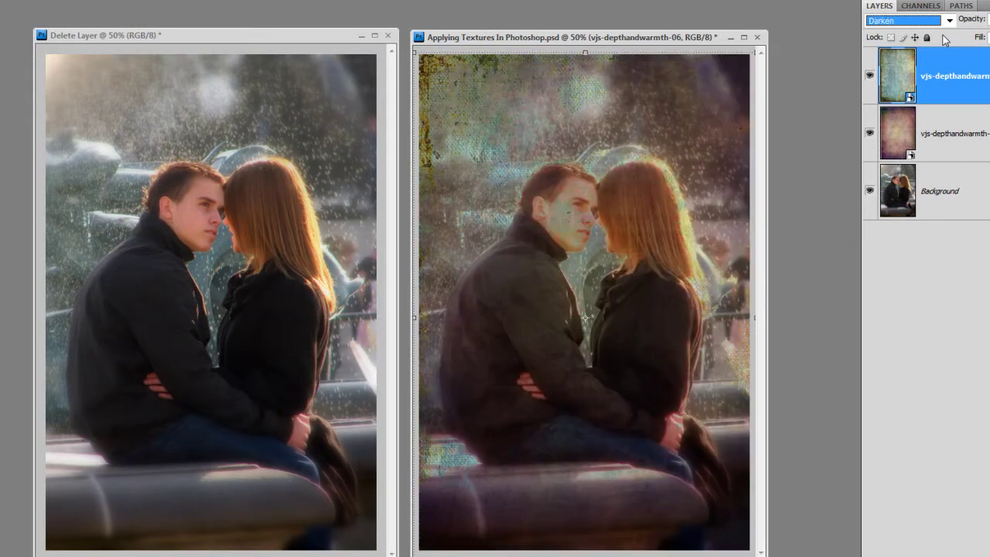
{"action": "key", "text": "Down"}
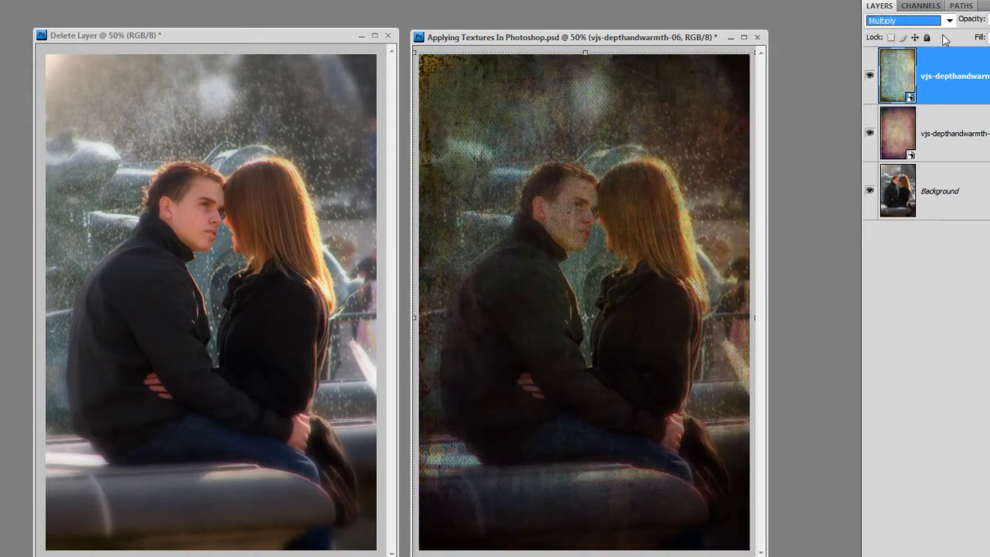
{"action": "key", "text": "Down"}
{"action": "key", "text": "Down"}
{"action": "key", "text": "Down"}
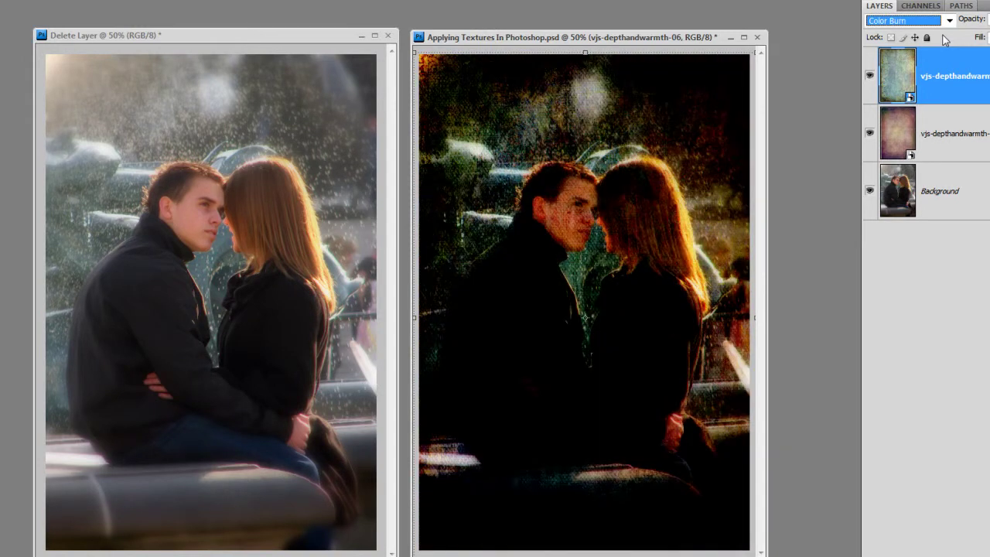
{"action": "key", "text": "Down"}
{"action": "key", "text": "Down"}
{"action": "key", "text": "Down"}
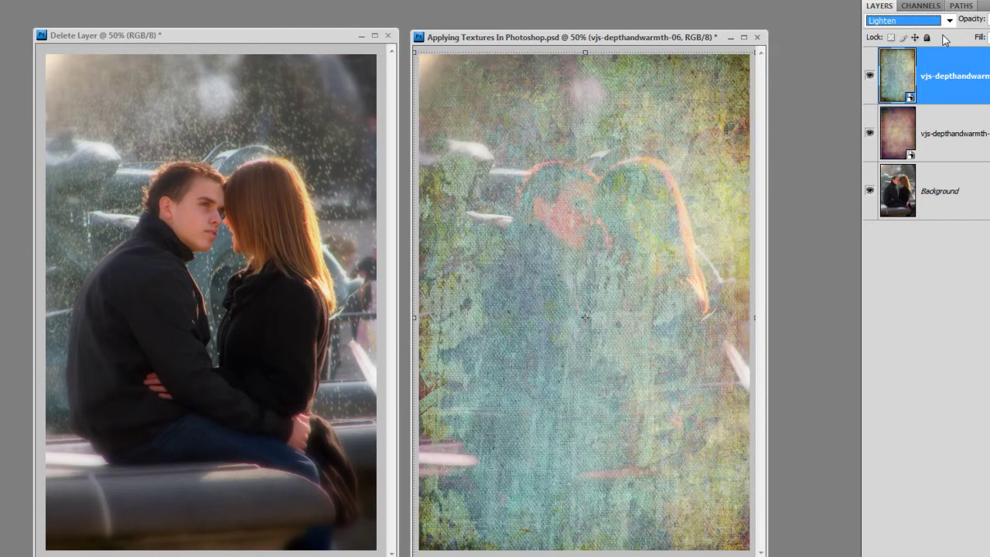
{"action": "key", "text": "Down"}
{"action": "key", "text": "Down"}
{"action": "key", "text": "Down"}
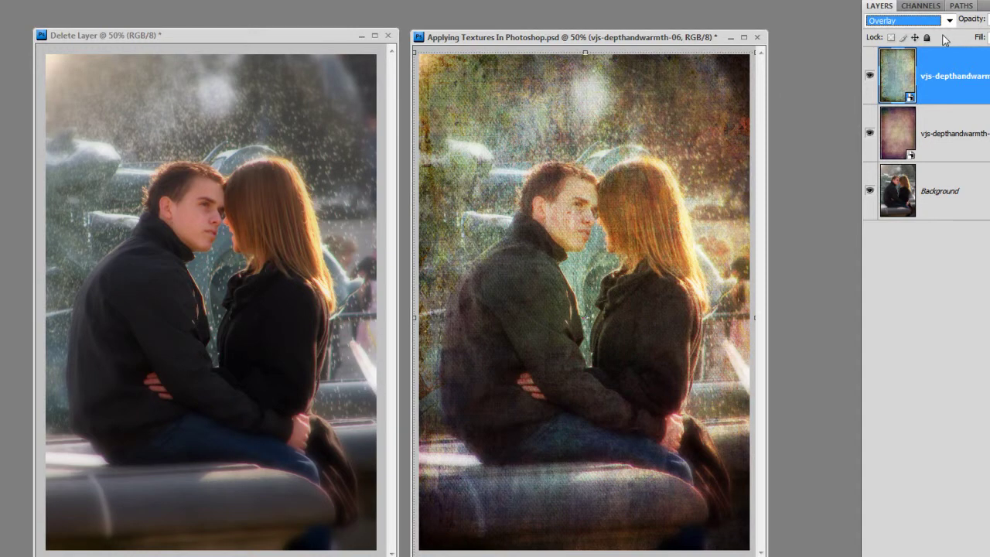
Set the blue-green texture layer's blend mode to Multiply and its opacity to 39%
{"action": "key", "text": "m"}
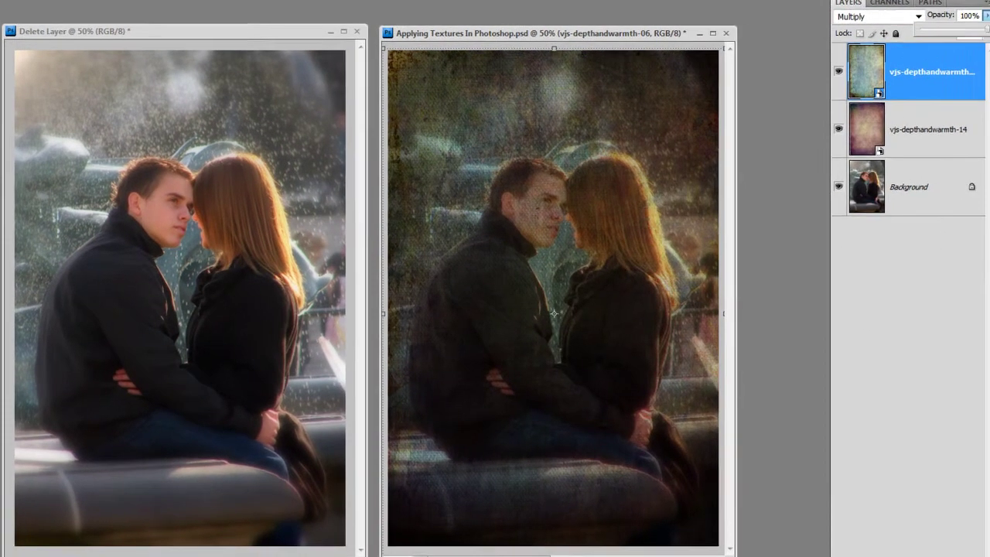
{"action": "left_click", "coordinate": [989, 19]}
{"action": "left_click_drag", "start_coordinate": [972, 30], "coordinate": [935, 31]}
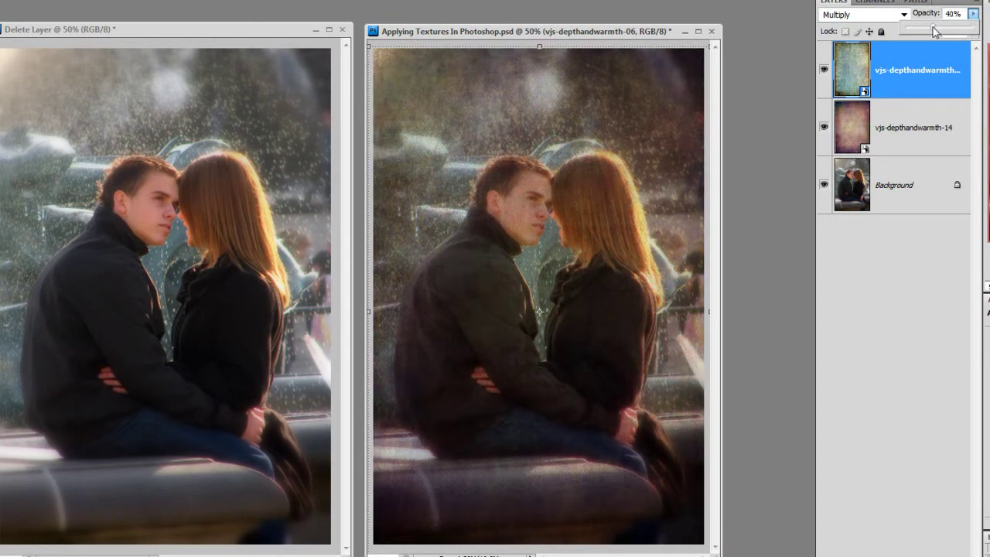
{"action": "left_click_drag", "start_coordinate": [934, 30], "coordinate": [939, 87]}
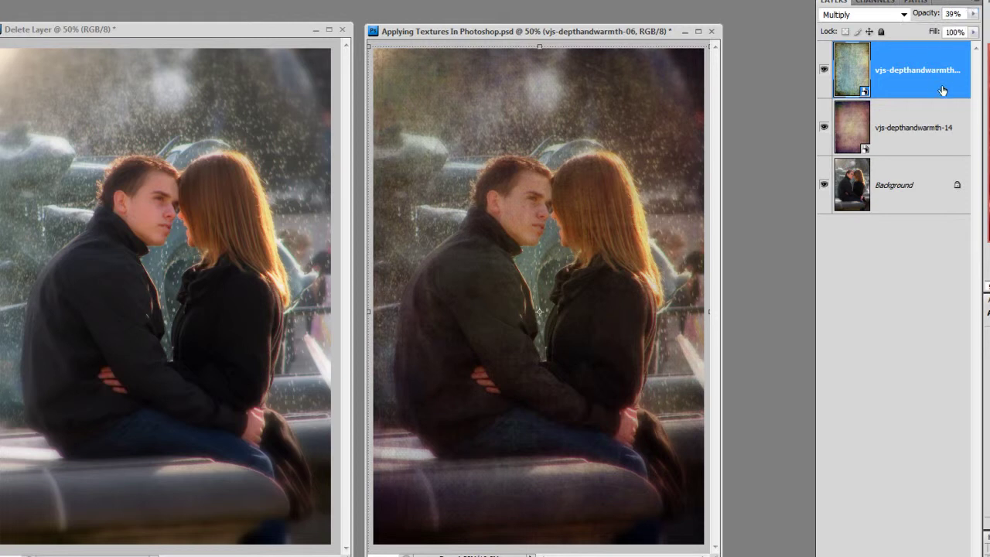
Duplicate the vjs-depthandwarmth-06 texture layer
{"action": "right_click", "coordinate": [919, 76]}
{"action": "left_click", "coordinate": [939, 106]}
{"action": "left_click", "coordinate": [611, 160]}
Set the duplicated texture layer's blend mode to Overlay and its opacity to 17%
{"action": "left_click", "coordinate": [870, 14]}
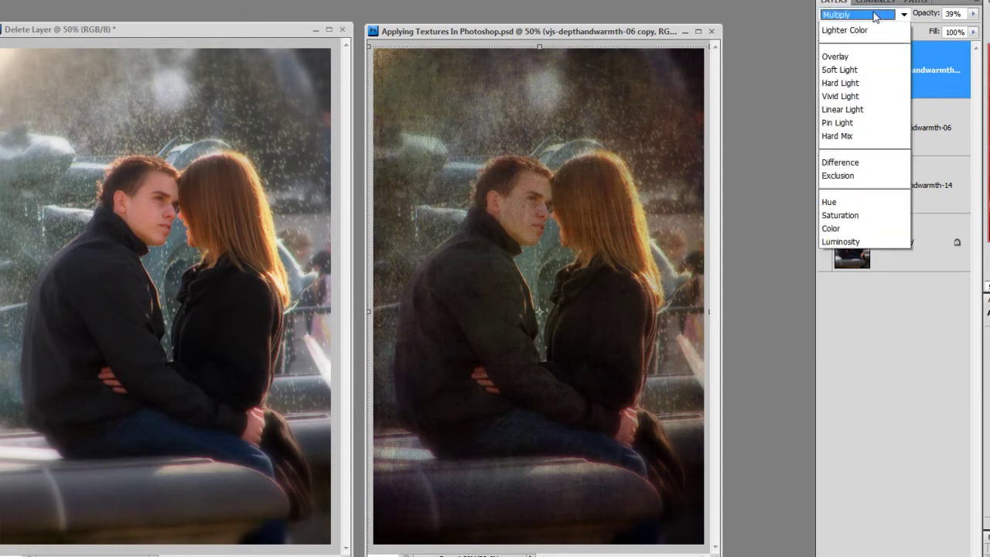
{"action": "left_click", "coordinate": [847, 229]}
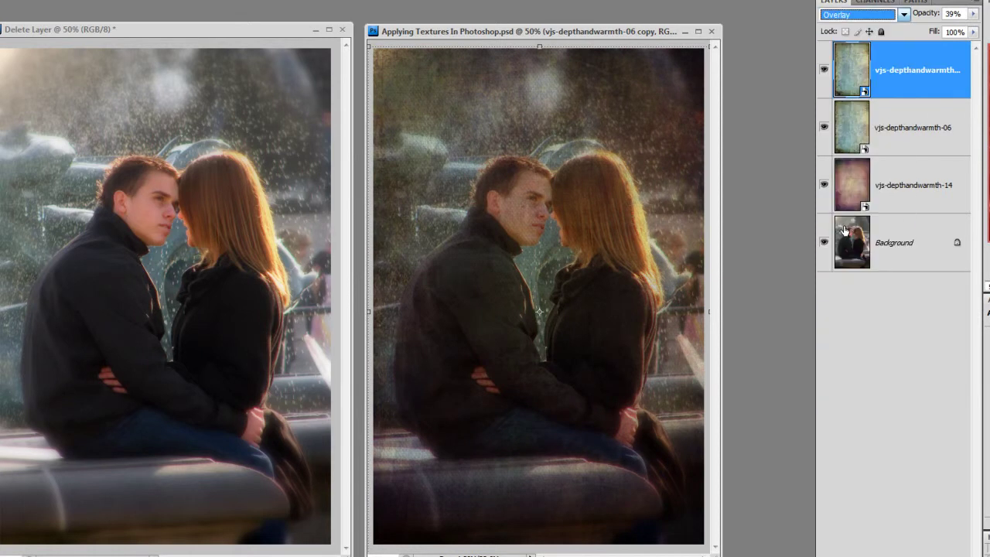
{"action": "left_click", "coordinate": [972, 13]}
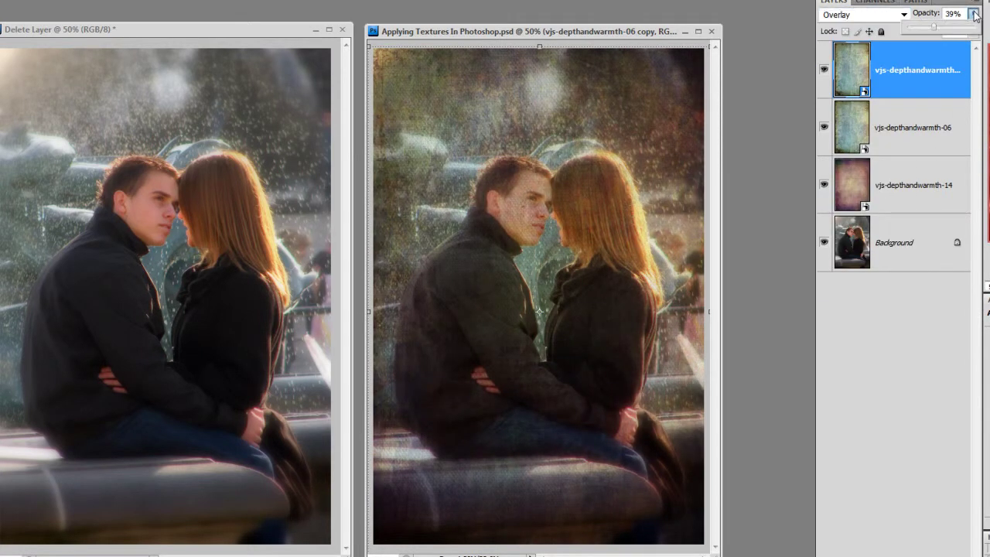
{"action": "left_click_drag", "start_coordinate": [933, 31], "coordinate": [918, 30]}
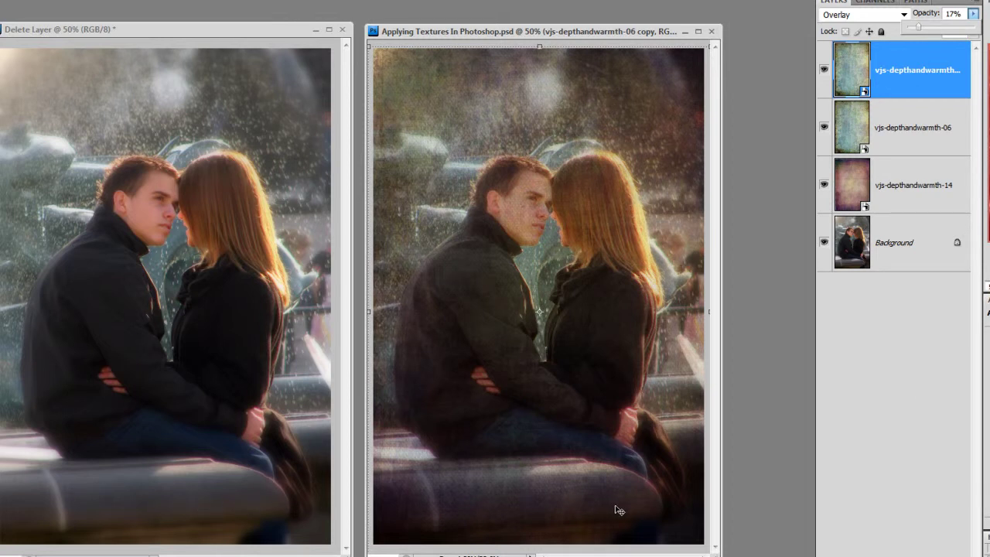
Add a layer mask to the vjs-depthandwarmth-14 texture layer
{"action": "key", "text": "ctrl+plus"}
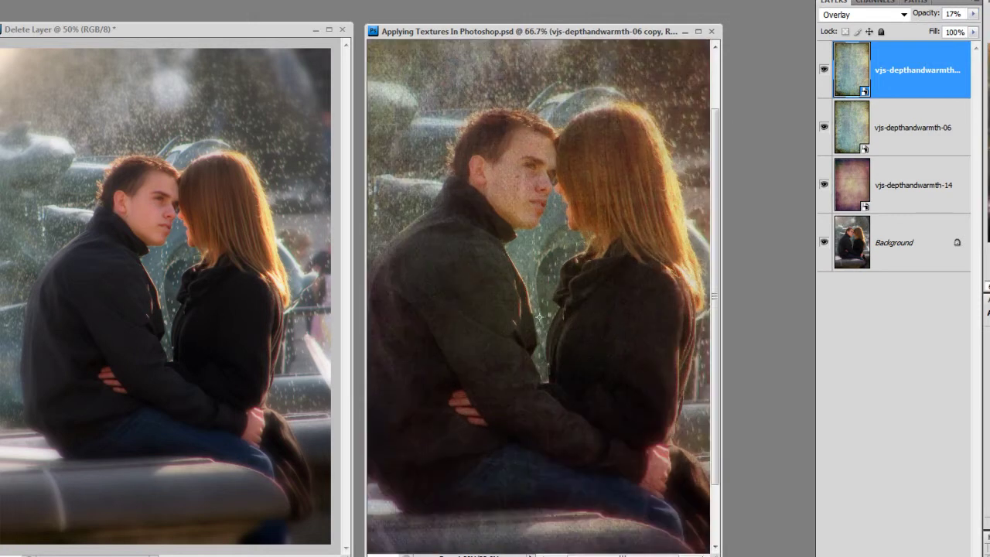
{"action": "key", "text": "ctrl+plus"}
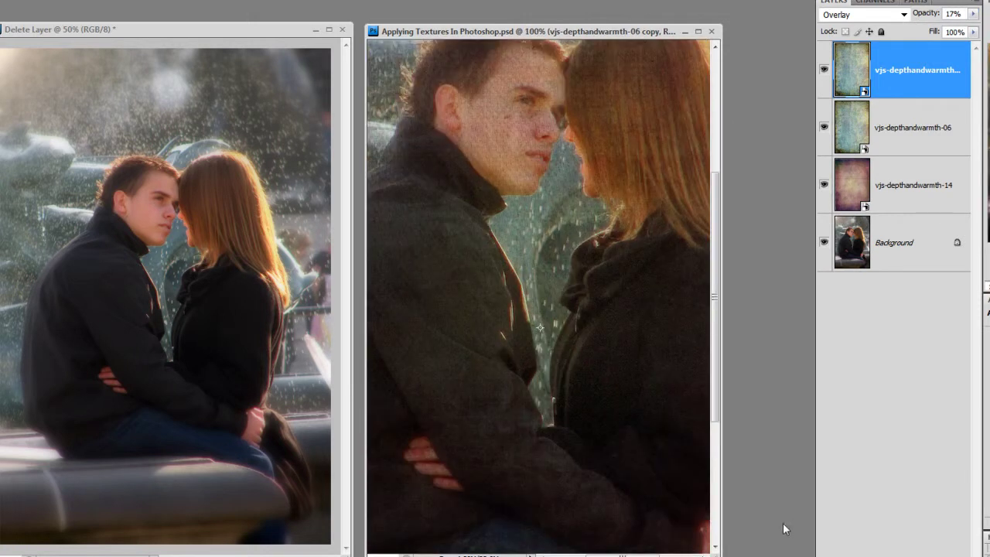
{"action": "left_click_drag", "start_coordinate": [719, 520], "coordinate": [880, 509]}
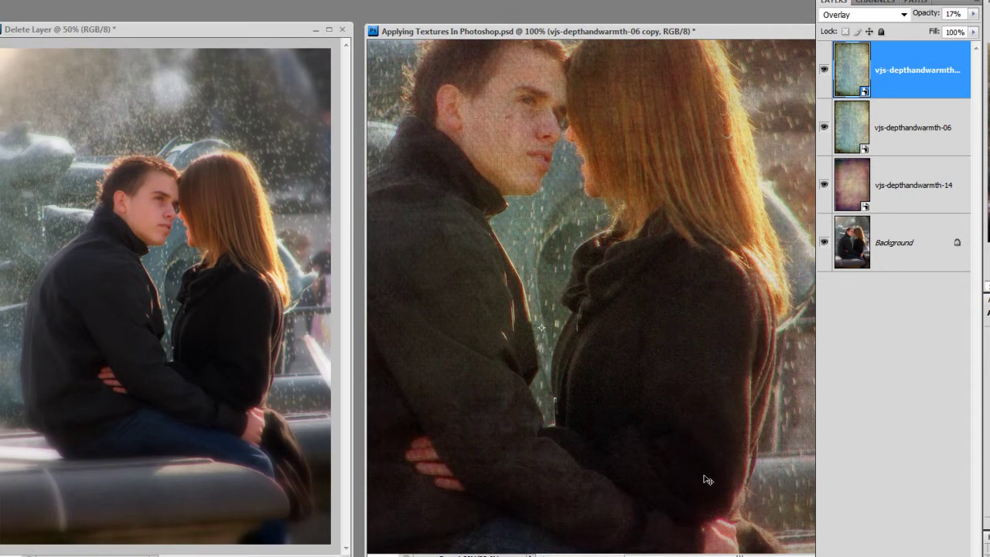
{"action": "key", "text": "ctrl+minus"}
{"action": "left_click", "coordinate": [922, 183]}
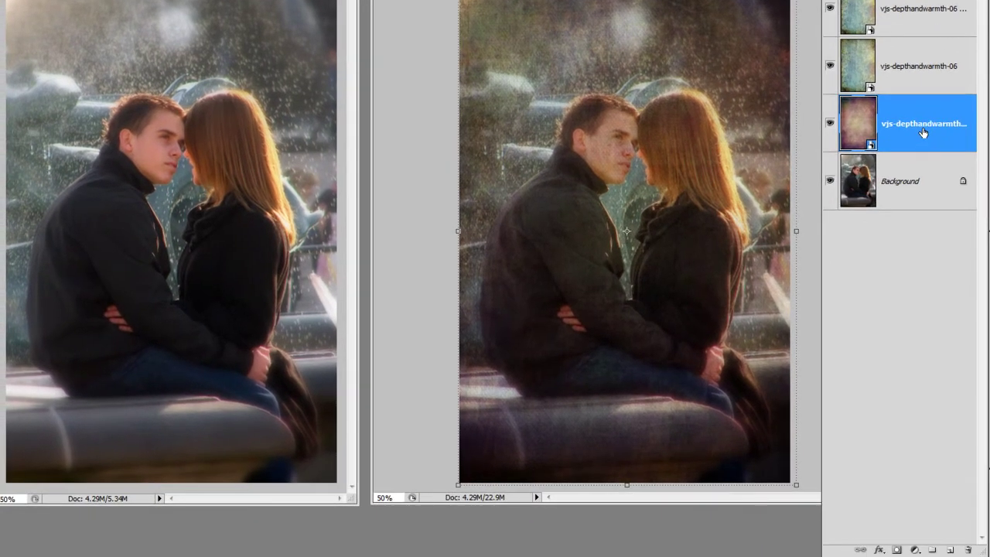
{"action": "left_click", "coordinate": [896, 549]}
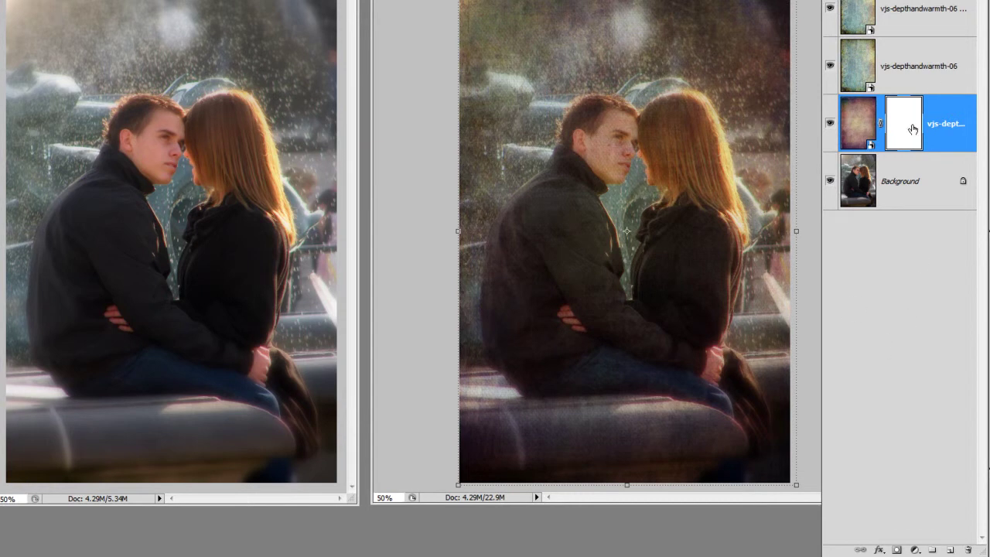
Add layer masks to the vjs-depthandwarmth-06 texture layer and its copy
{"action": "left_click", "coordinate": [926, 69]}
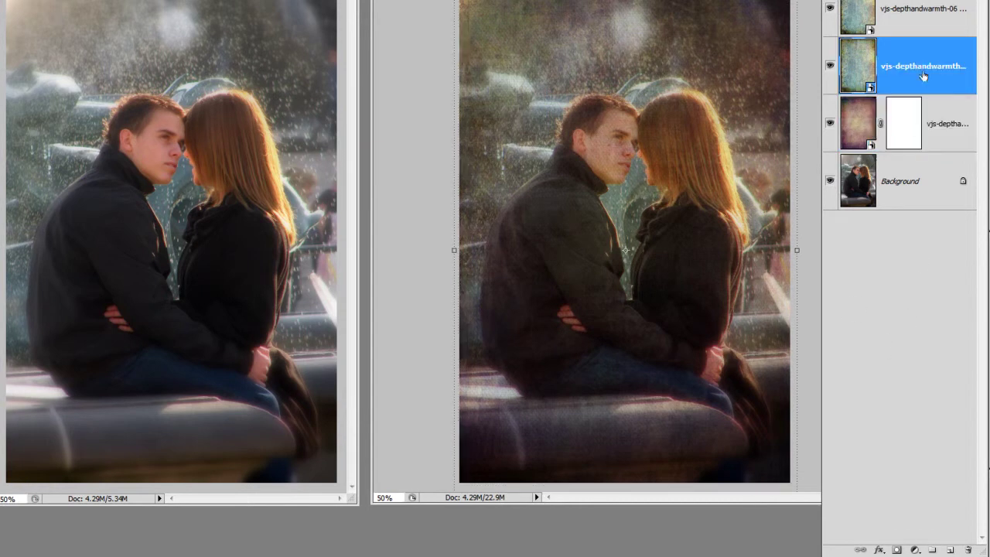
{"action": "left_click", "coordinate": [896, 550]}
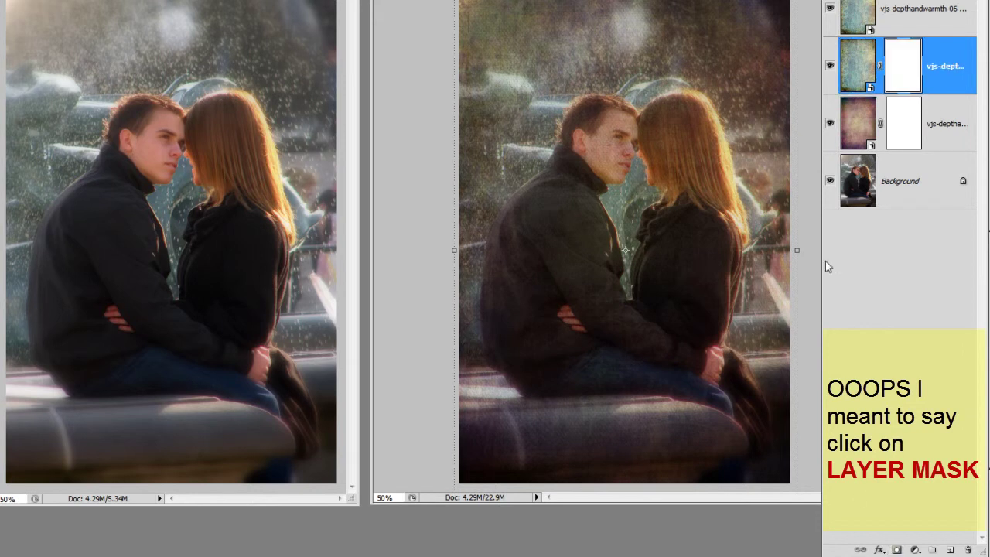
{"action": "left_click", "coordinate": [944, 8]}
{"action": "left_click", "coordinate": [896, 550]}
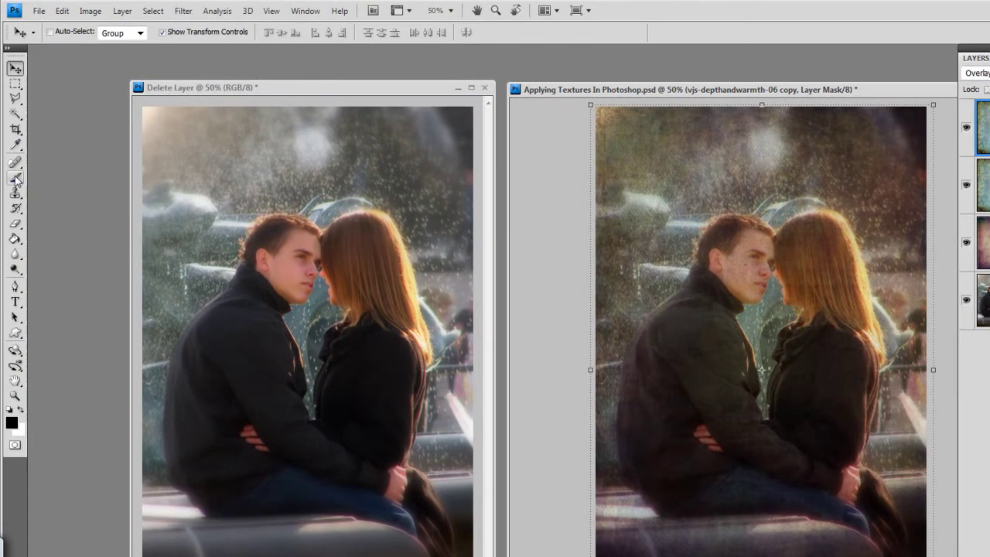
Paint black over the couple on the vjs-depthandwarmth-14 layer's mask with a soft brush at 0% hardness
{"action": "left_click", "coordinate": [17, 179]}
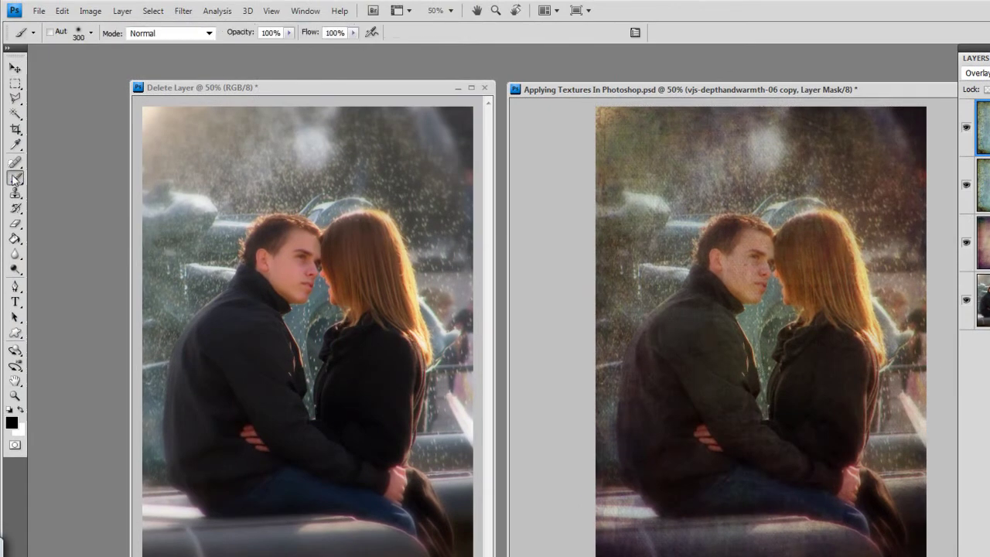
{"action": "left_click", "coordinate": [90, 33]}
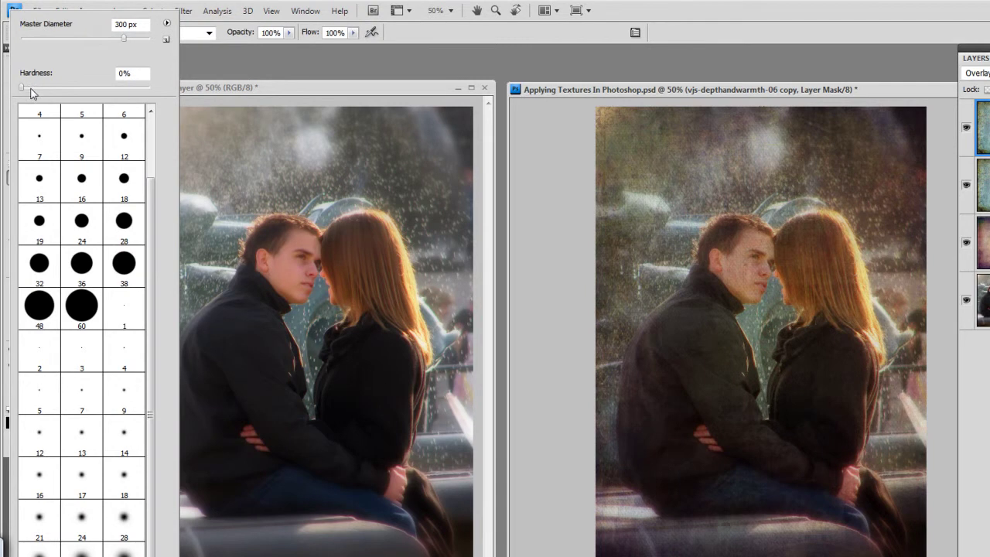
{"action": "left_click", "coordinate": [591, 91]}
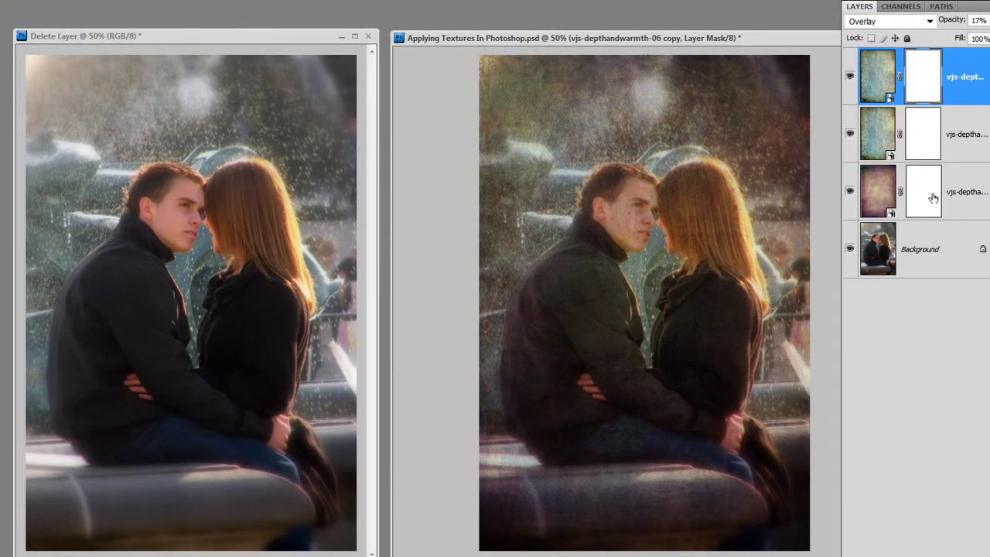
{"action": "left_click", "coordinate": [927, 194]}
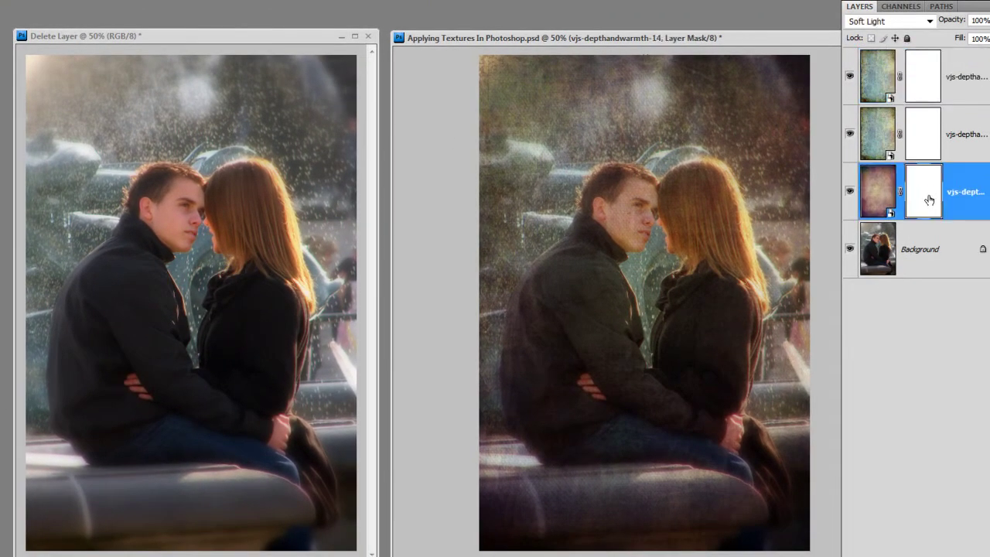
{"action": "mouse_move", "coordinate": [619, 226]}
{"action": "left_mouse_down"}
{"action": "mouse_move", "coordinate": [581, 316]}
{"action": "mouse_move", "coordinate": [658, 391]}
{"action": "mouse_move", "coordinate": [699, 320]}
{"action": "mouse_move", "coordinate": [663, 409]}
{"action": "left_mouse_up"}
{"action": "left_click_drag", "start_coordinate": [627, 203], "coordinate": [681, 309]}
{"action": "mouse_move", "coordinate": [648, 232]}
{"action": "left_mouse_down"}
{"action": "mouse_move", "coordinate": [619, 354]}
{"action": "mouse_move", "coordinate": [685, 364]}
{"action": "left_mouse_up"}
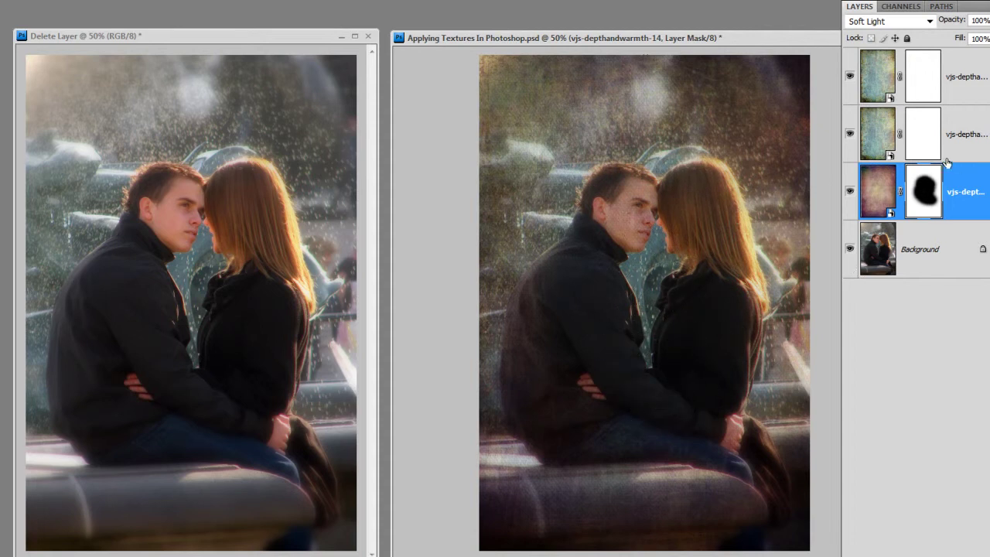
Paint black over the couple's faces and upper bodies on the masks of the vjs-depthandwarmth-06 layer and its copy
{"action": "left_click", "coordinate": [928, 139]}
{"action": "mouse_move", "coordinate": [618, 232]}
{"action": "left_mouse_down"}
{"action": "mouse_move", "coordinate": [681, 214]}
{"action": "mouse_move", "coordinate": [640, 210]}
{"action": "mouse_move", "coordinate": [725, 228]}
{"action": "mouse_move", "coordinate": [719, 317]}
{"action": "mouse_move", "coordinate": [698, 380]}
{"action": "mouse_move", "coordinate": [688, 367]}
{"action": "mouse_move", "coordinate": [618, 406]}
{"action": "mouse_move", "coordinate": [517, 373]}
{"action": "mouse_move", "coordinate": [571, 269]}
{"action": "mouse_move", "coordinate": [649, 230]}
{"action": "mouse_move", "coordinate": [636, 358]}
{"action": "left_mouse_up"}
{"action": "left_click", "coordinate": [923, 77]}
{"action": "mouse_move", "coordinate": [625, 262]}
{"action": "left_mouse_down"}
{"action": "mouse_move", "coordinate": [628, 228]}
{"action": "mouse_move", "coordinate": [621, 287]}
{"action": "mouse_move", "coordinate": [672, 397]}
{"action": "mouse_move", "coordinate": [638, 390]}
{"action": "left_mouse_up"}
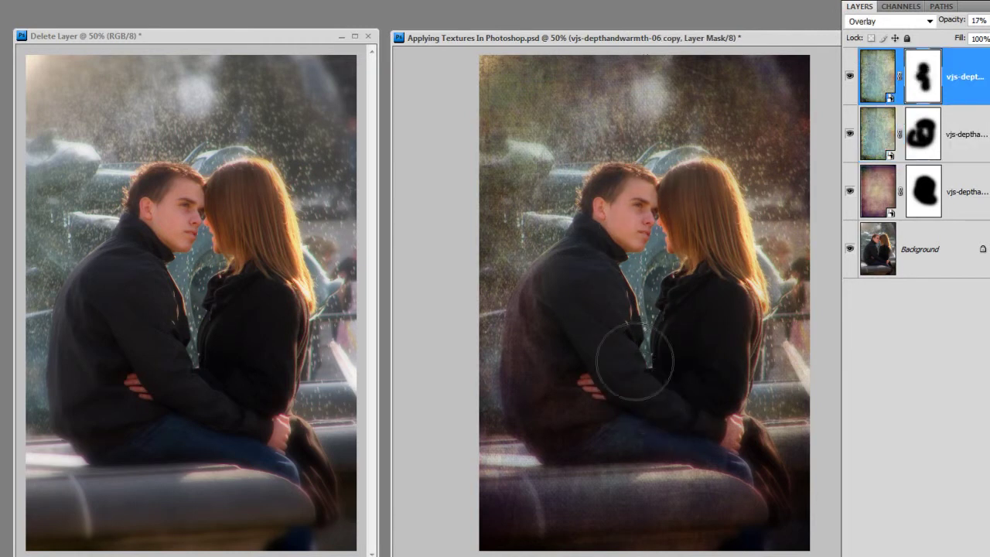
{"action": "mouse_move", "coordinate": [688, 240]}
{"action": "left_mouse_down"}
{"action": "mouse_move", "coordinate": [678, 214]}
{"action": "mouse_move", "coordinate": [696, 294]}
{"action": "mouse_move", "coordinate": [733, 308]}
{"action": "left_mouse_up"}
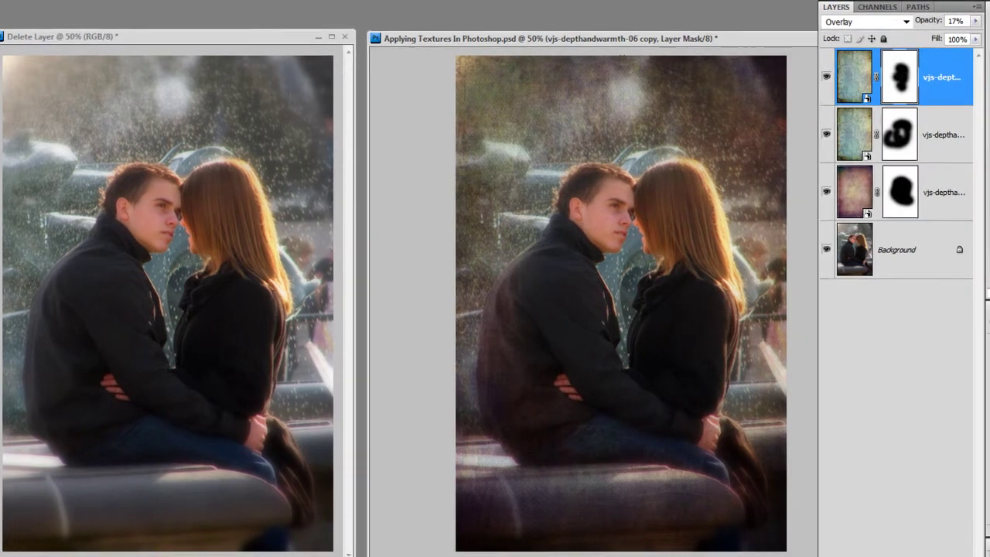
Add a Curves adjustment above the textures, moving the white point slightly inward, the black point to input 18 and raising the midtones
{"action": "key", "text": "ctrl+grave"}
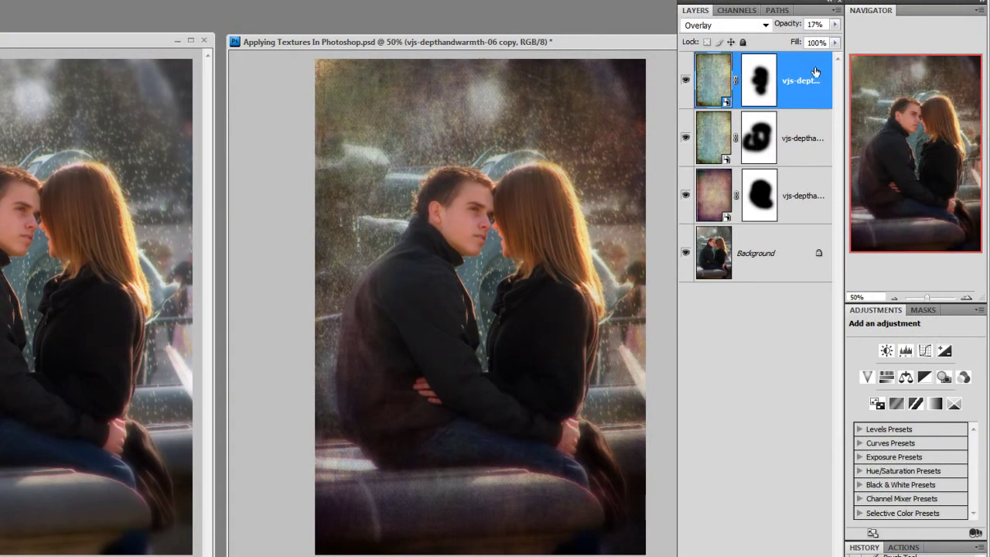
{"action": "left_click", "coordinate": [925, 351]}
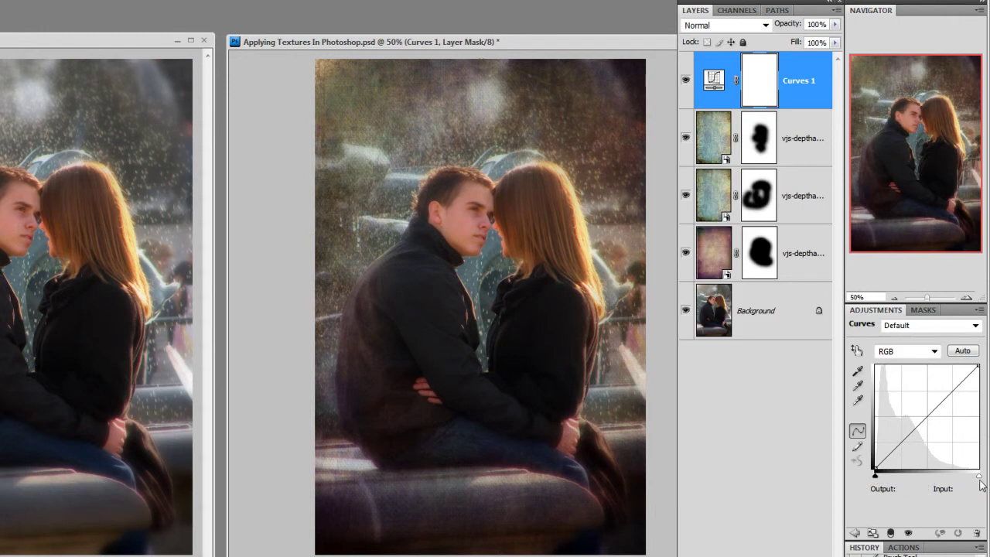
{"action": "left_click_drag", "start_coordinate": [976, 477], "coordinate": [969, 478]}
{"action": "left_click_drag", "start_coordinate": [875, 478], "coordinate": [884, 479]}
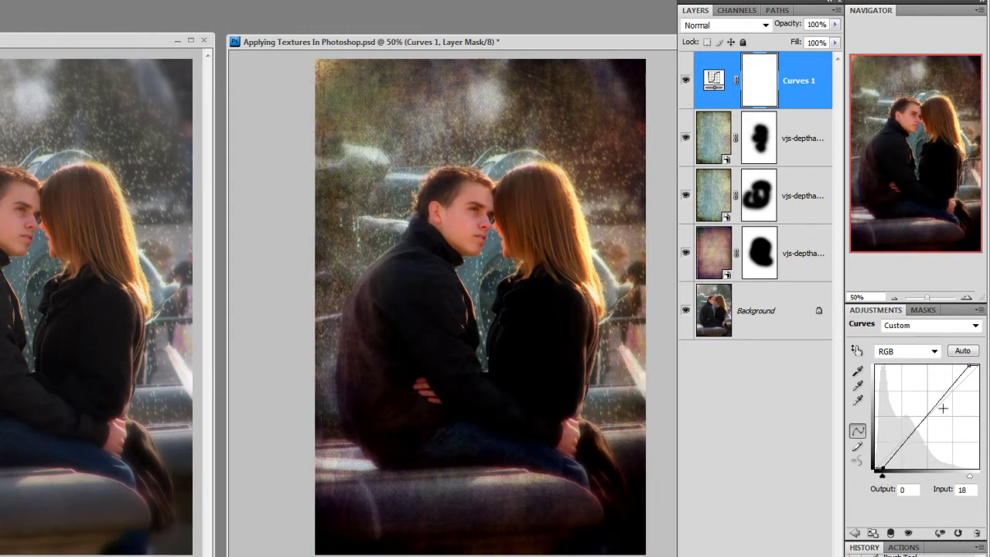
{"action": "left_click_drag", "start_coordinate": [929, 412], "coordinate": [922, 408]}
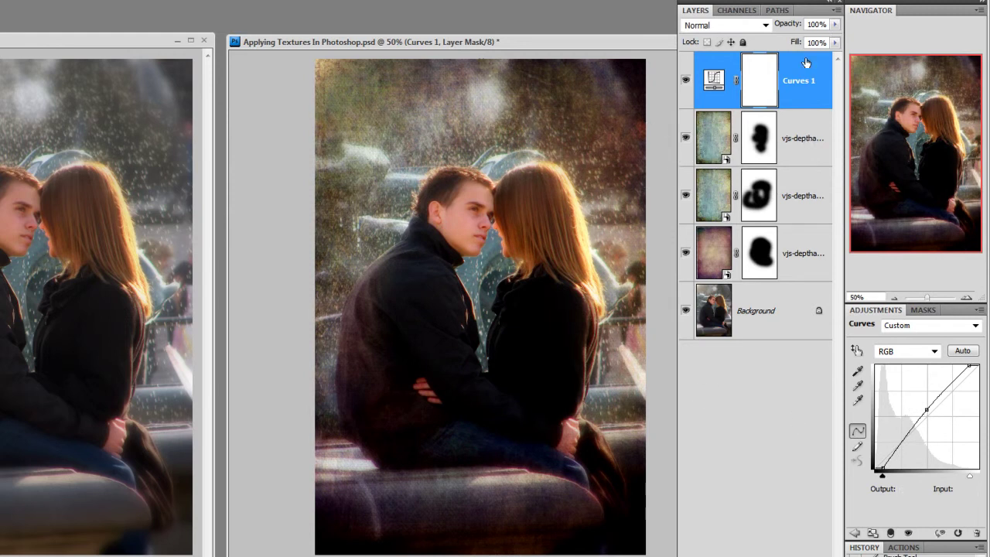
Set the Curves layer's opacity to 59% and slightly readjust the opacity of the vjs-depthandwarmth-06 Multiply layer
{"action": "left_click", "coordinate": [834, 24]}
{"action": "left_click_drag", "start_coordinate": [835, 41], "coordinate": [808, 42]}
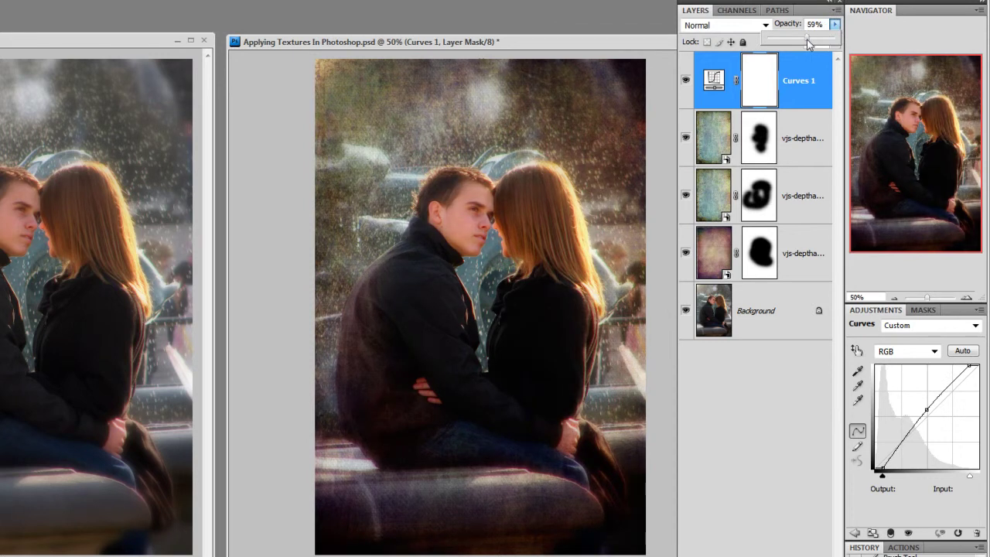
{"action": "left_click", "coordinate": [804, 204]}
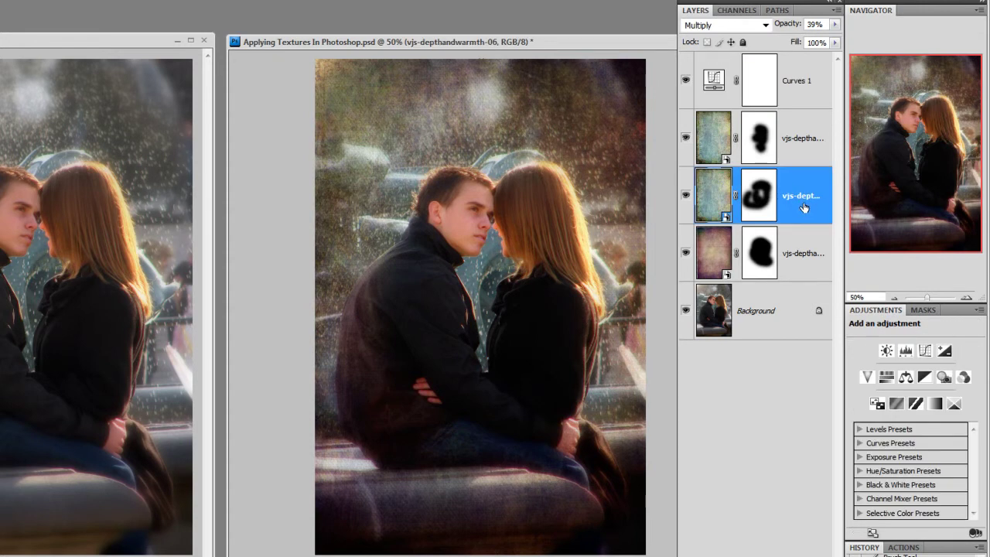
{"action": "left_click", "coordinate": [835, 25]}
{"action": "left_click_drag", "start_coordinate": [797, 41], "coordinate": [792, 43]}
Hide the vjs-depthandwarmth-06 copy texture layer to compare the image without it
{"action": "left_click", "coordinate": [804, 137]}
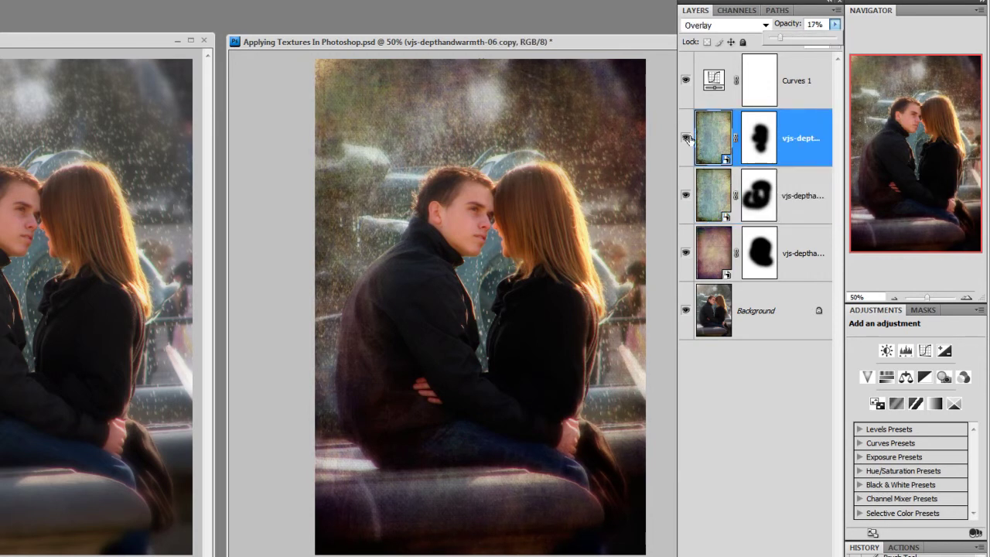
{"action": "left_click", "coordinate": [685, 139]}
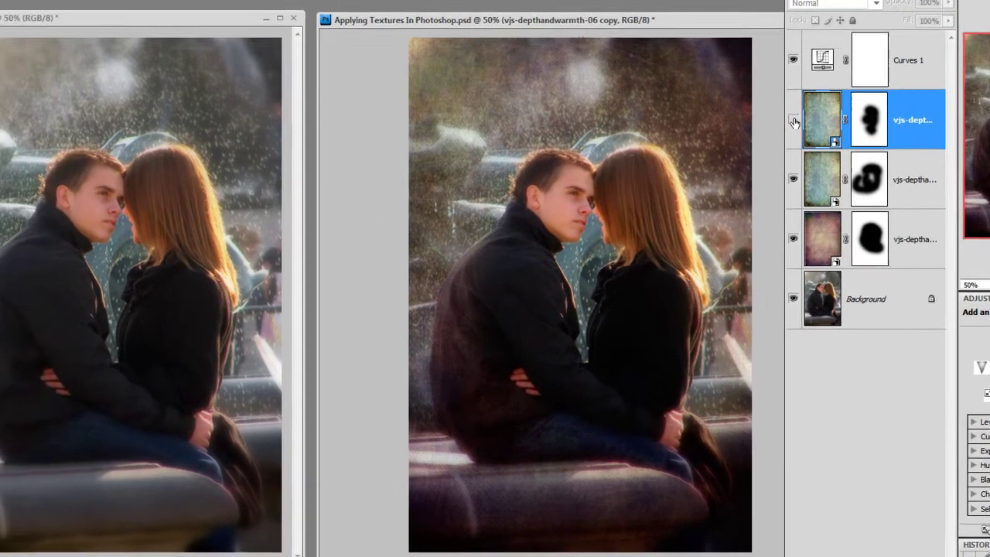